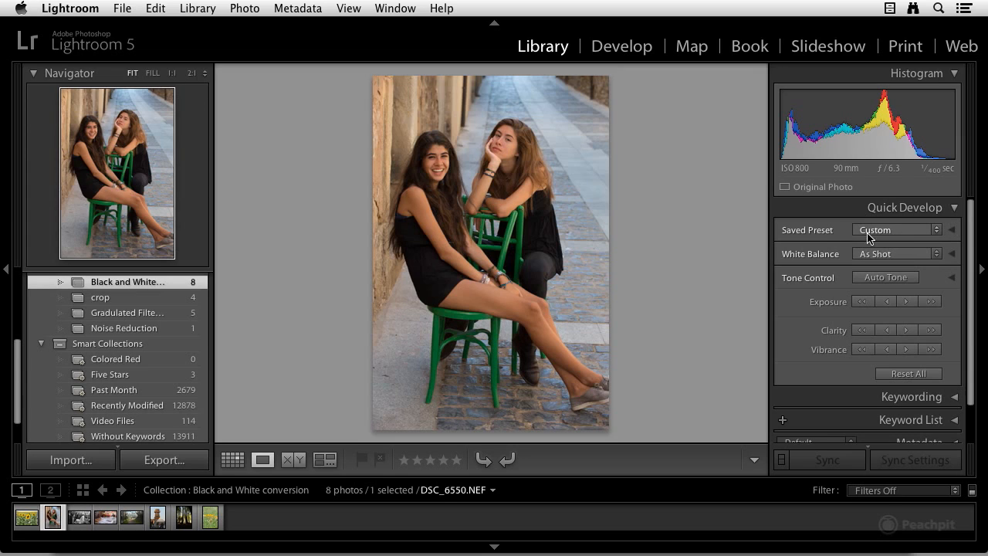
- Try the Black & White treatment on the portrait DSC_6550.NEF in Quick Develop and return it to Color
left_click(953, 233)
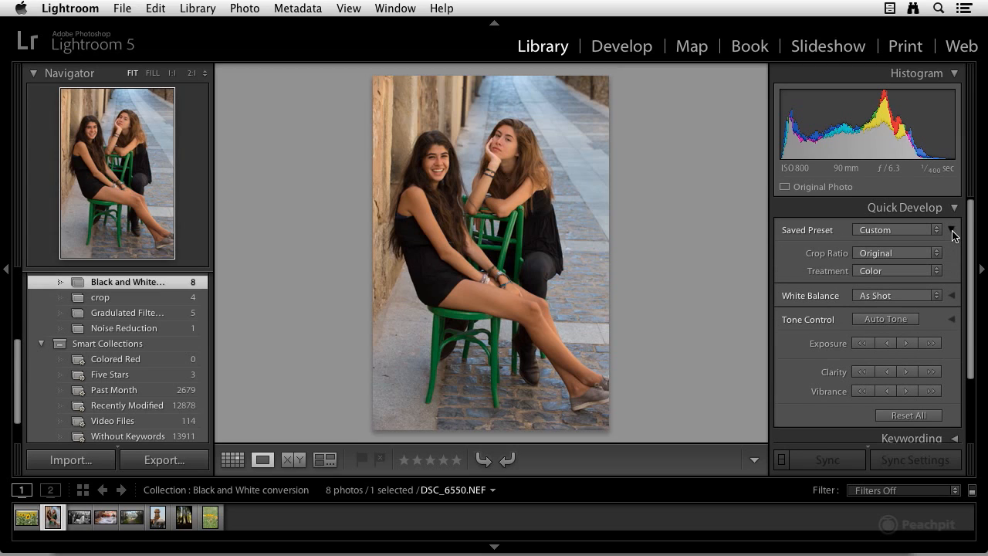
left_click(908, 272)
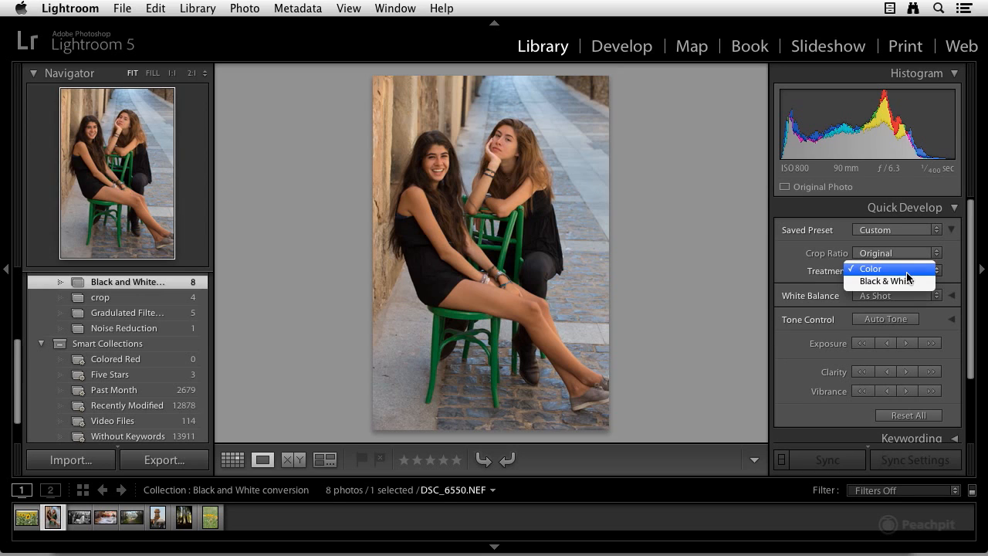
left_click(906, 281)
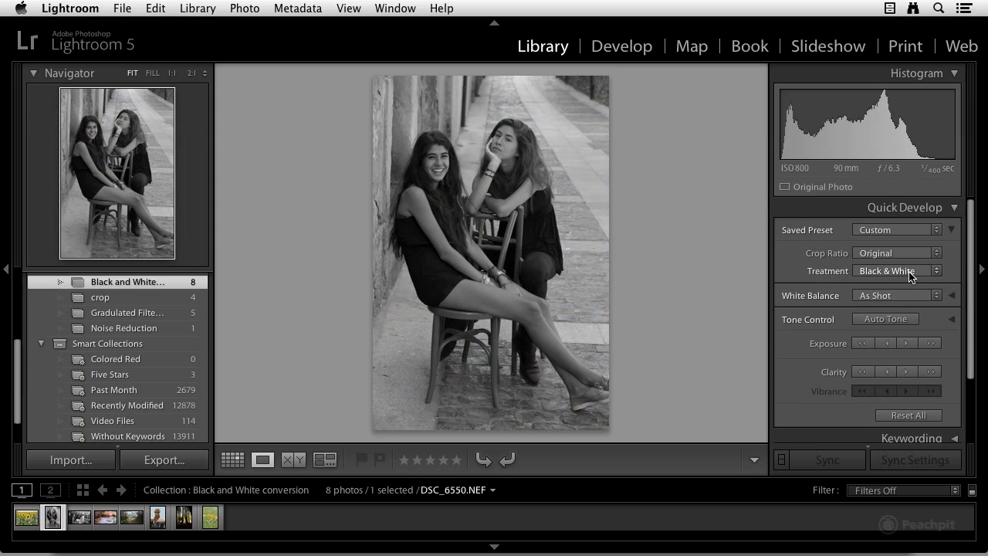
left_click(910, 273)
left_click(908, 260)
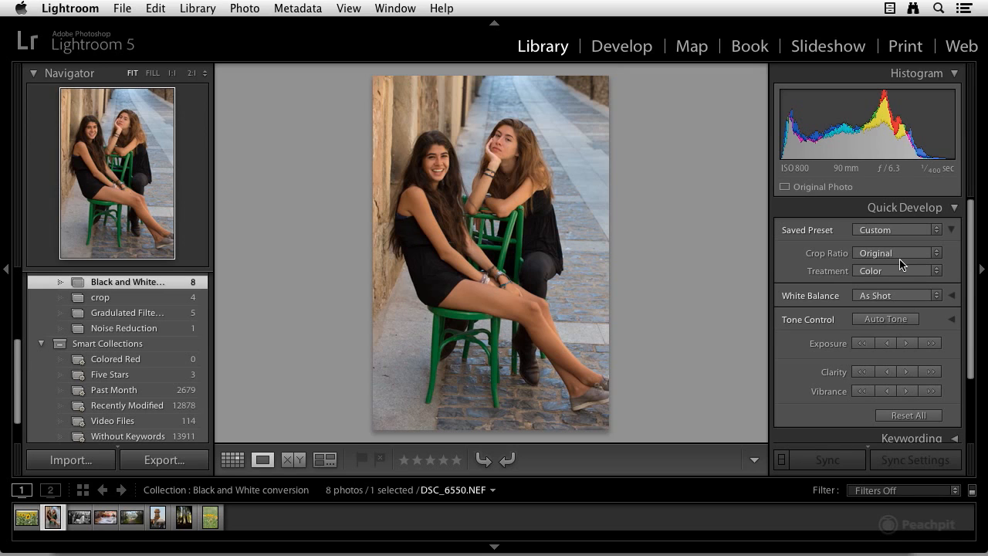
key("v")
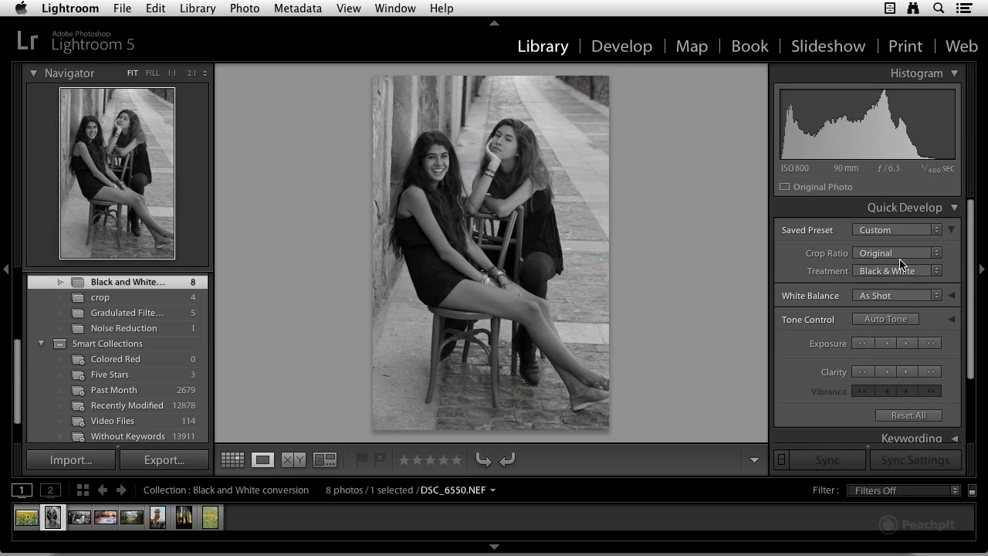
key("v")
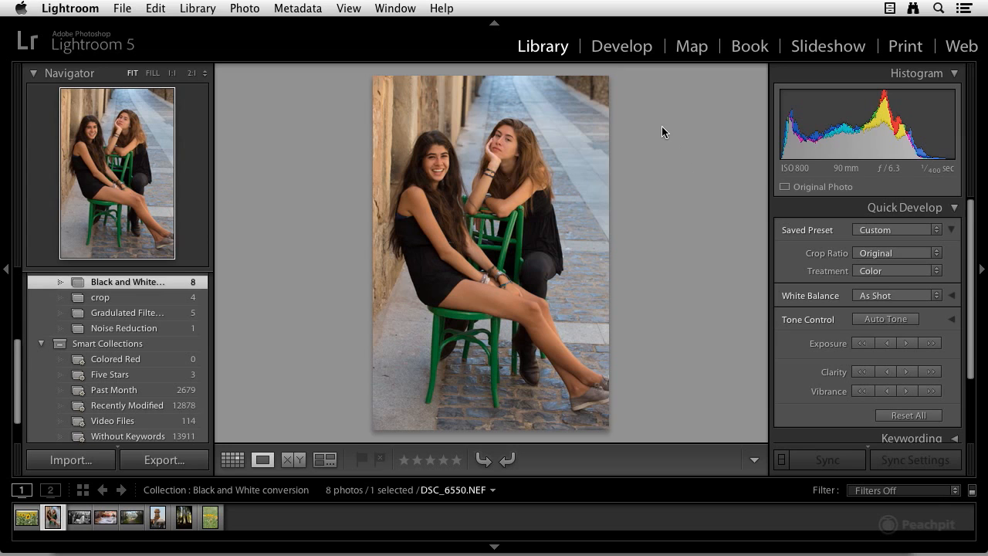
- Open the photo in the Develop module, try the Black & White treatment in the Basic settings and return to Color
left_click(629, 51)
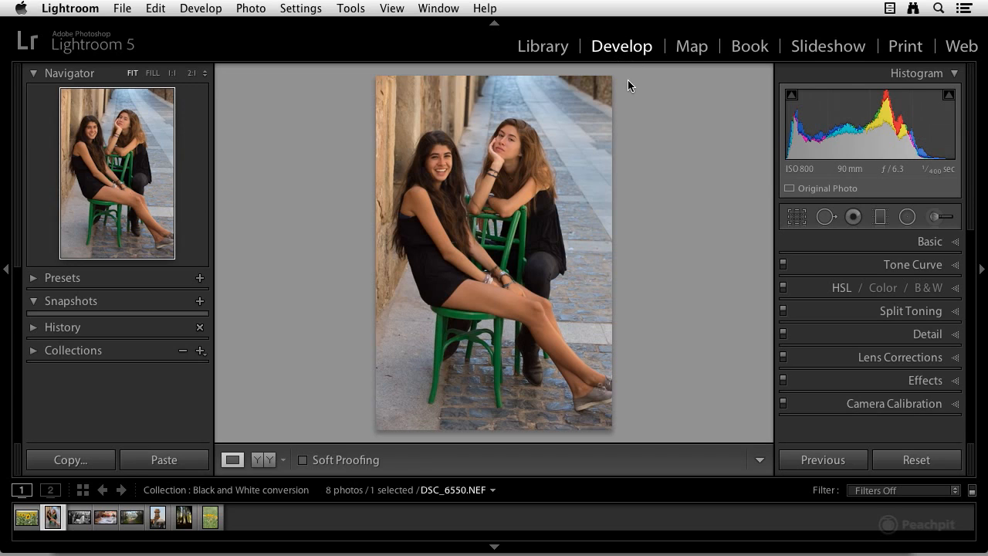
left_click(954, 243)
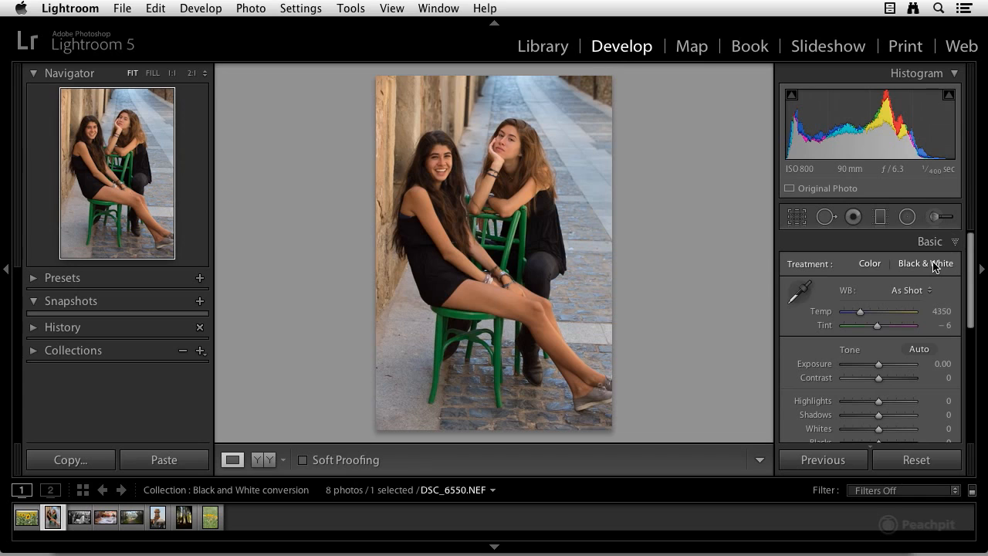
left_click(934, 267)
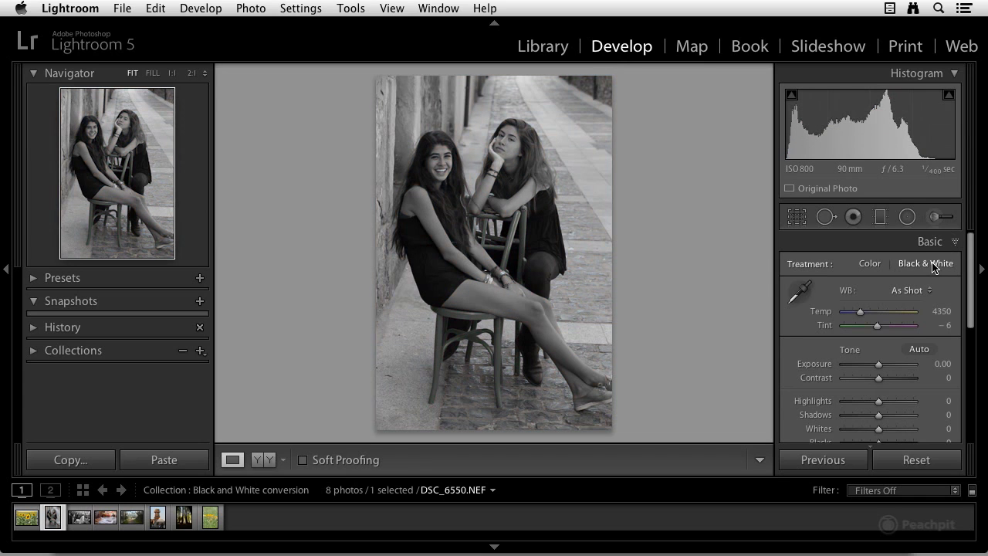
left_click(869, 265)
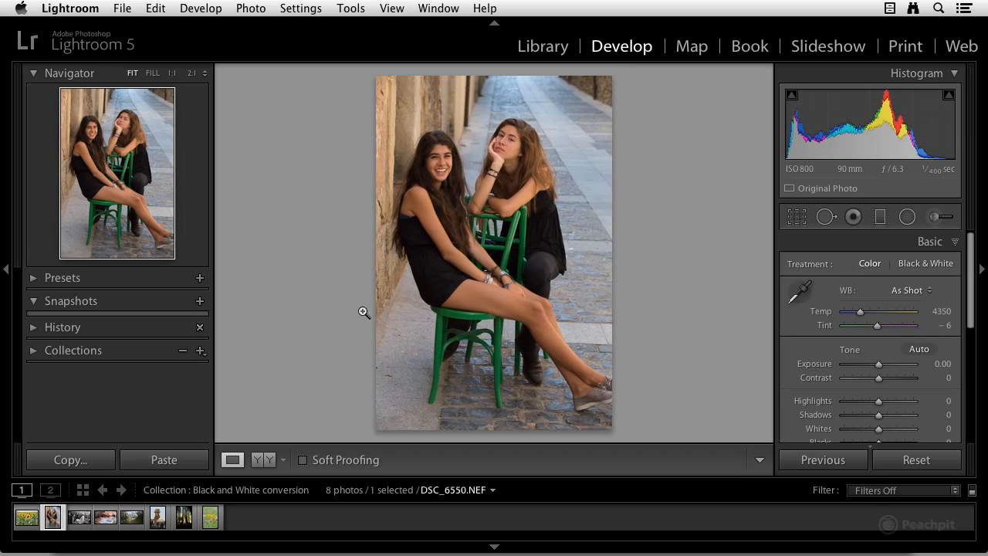
- Preview the Lightroom B&W Filter, B&W and B&W Toned presets on the portrait without applying any
left_click(34, 277)
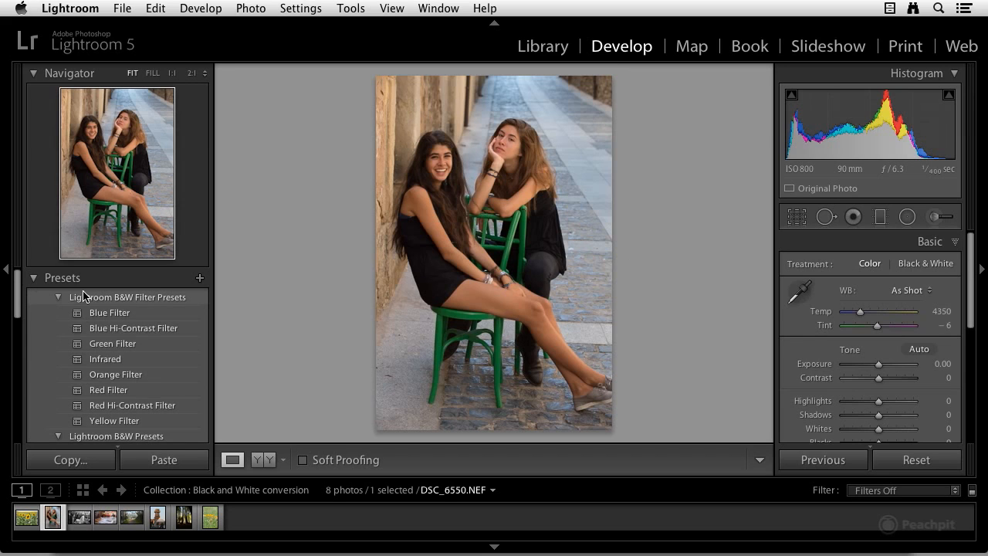
mouse_move(100, 313)
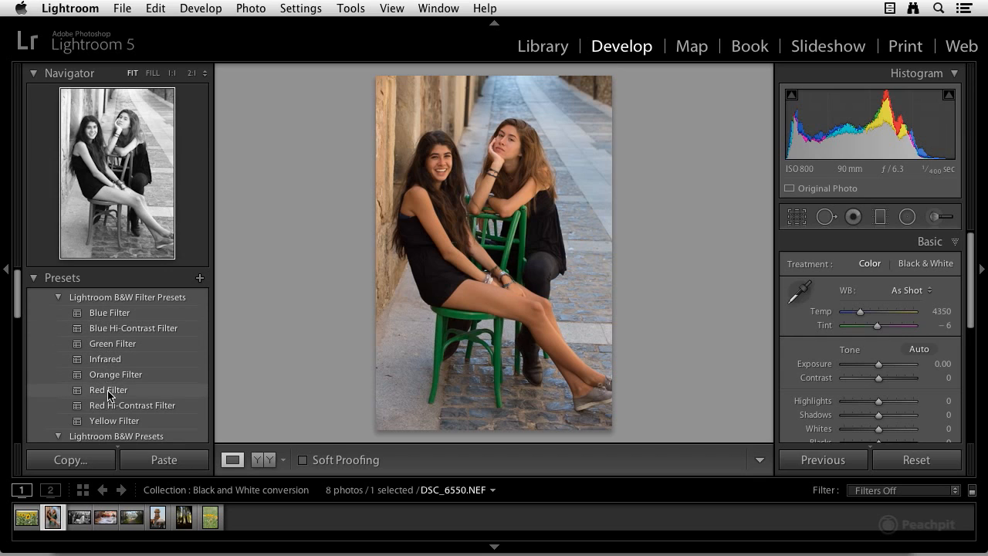
scroll(109, 392, "down", 2)
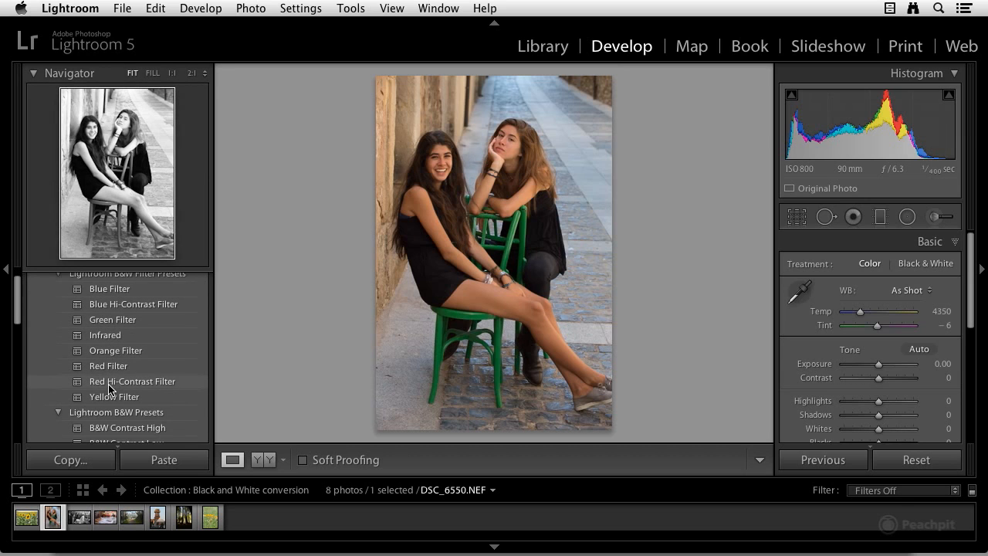
scroll(108, 390, "down", 3)
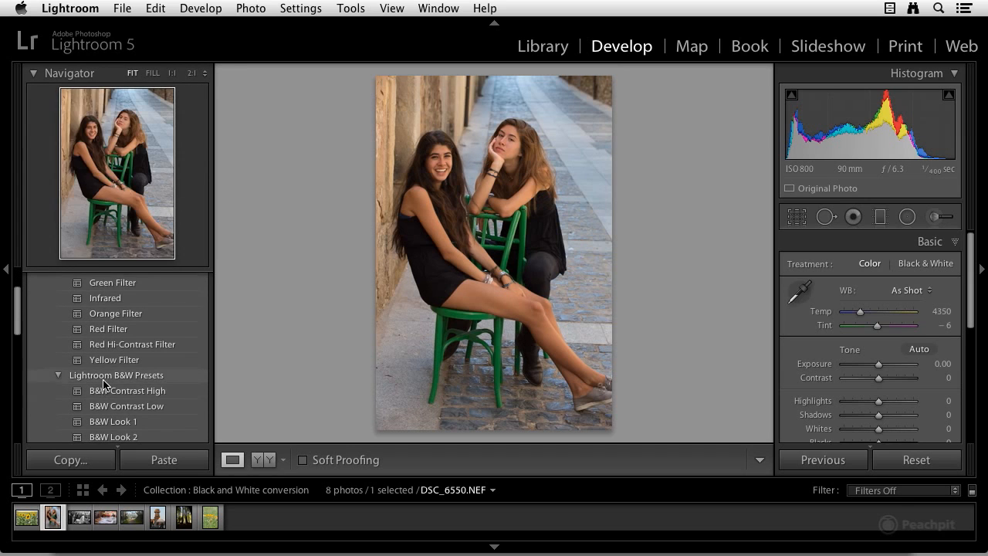
scroll(105, 384, "down", 1)
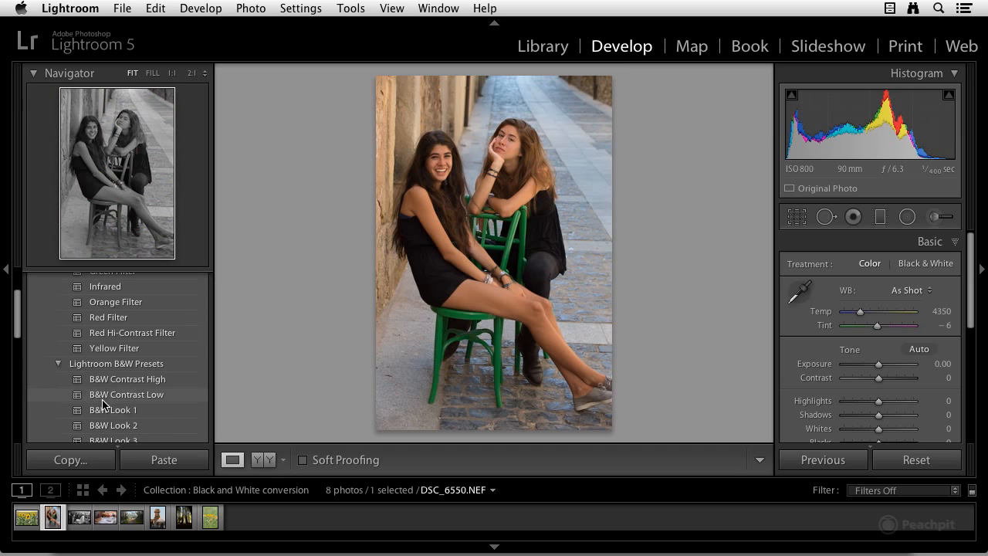
scroll(105, 394, "down", 3)
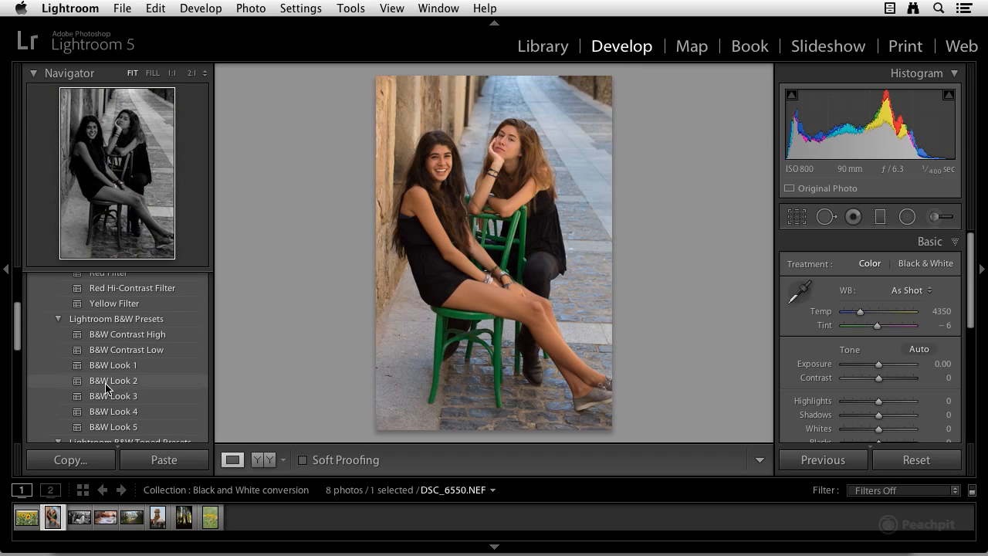
scroll(106, 386, "down", 3)
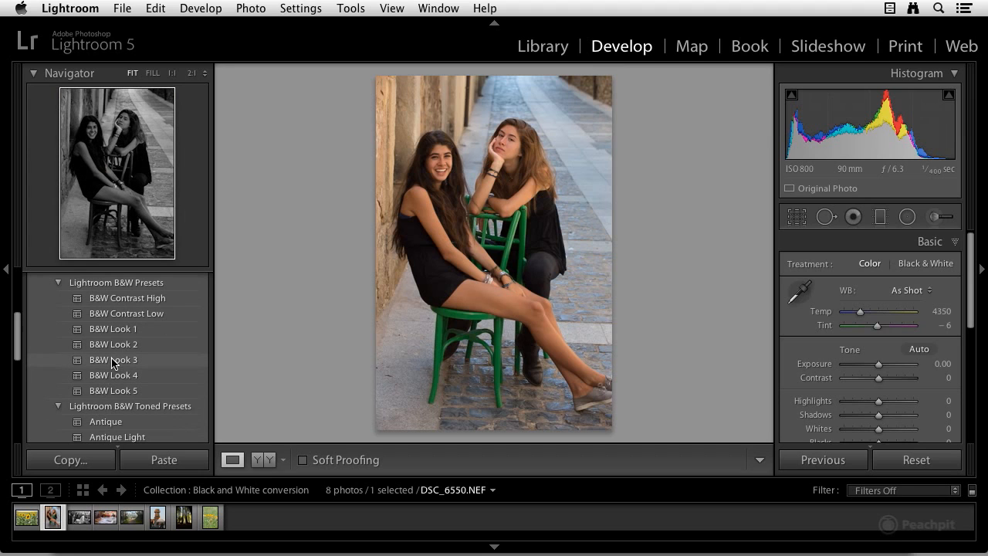
scroll(110, 361, "down", 8)
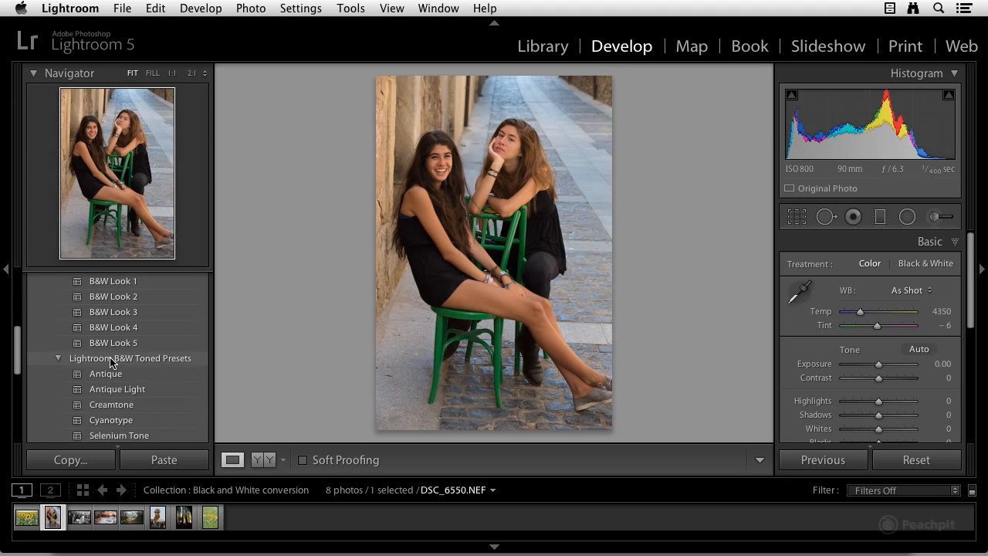
scroll(110, 361, "down", 1)
scroll(110, 360, "up", 10)
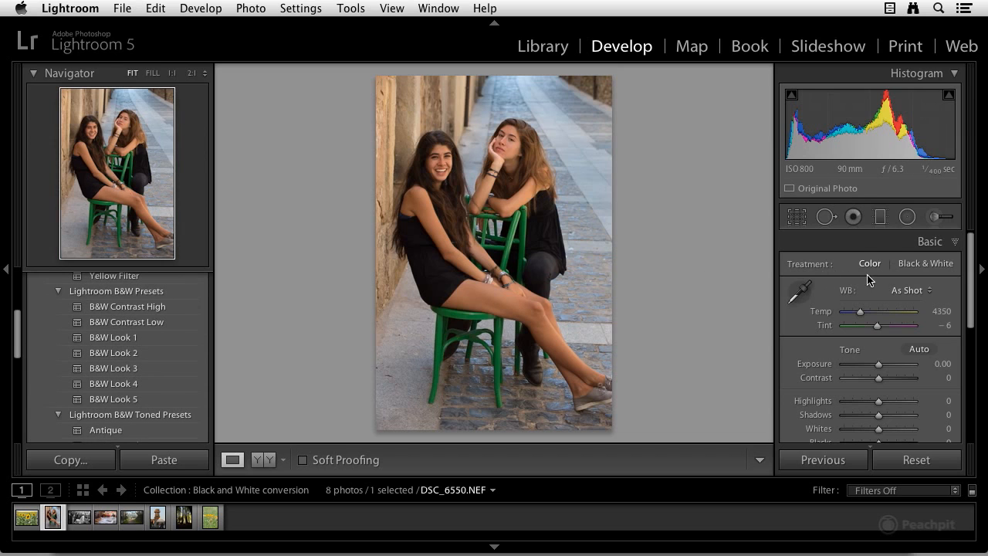
- Convert the portrait to black and white using the B&W mode of the HSL / Color / B&W settings
scroll(895, 291, "down", 5)
scroll(895, 290, "down", 5)
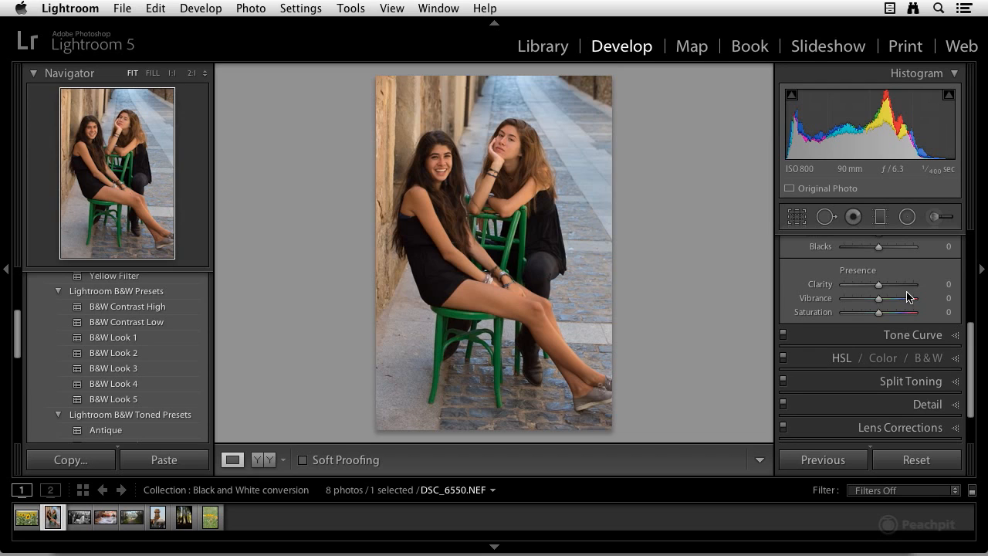
left_click(926, 359)
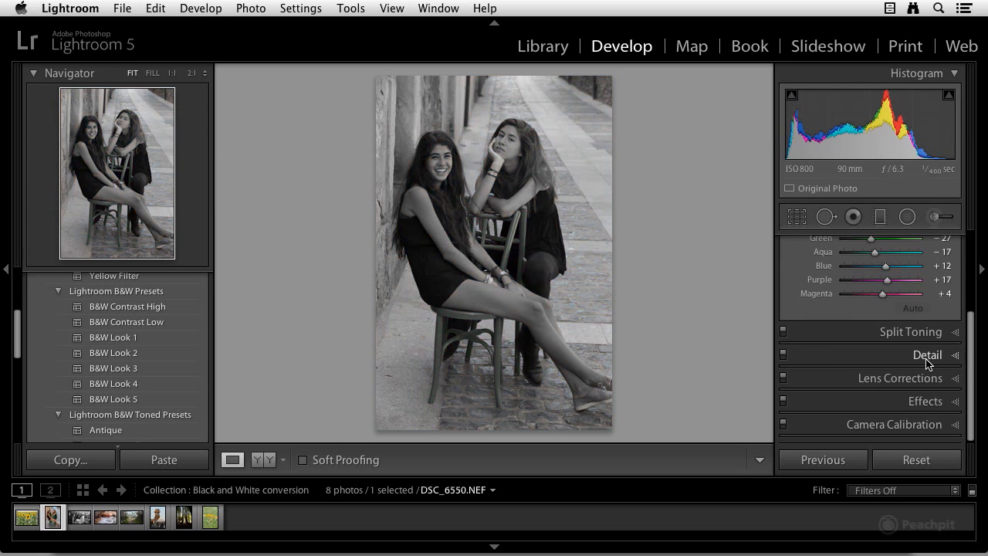
scroll(921, 288, "up", 4)
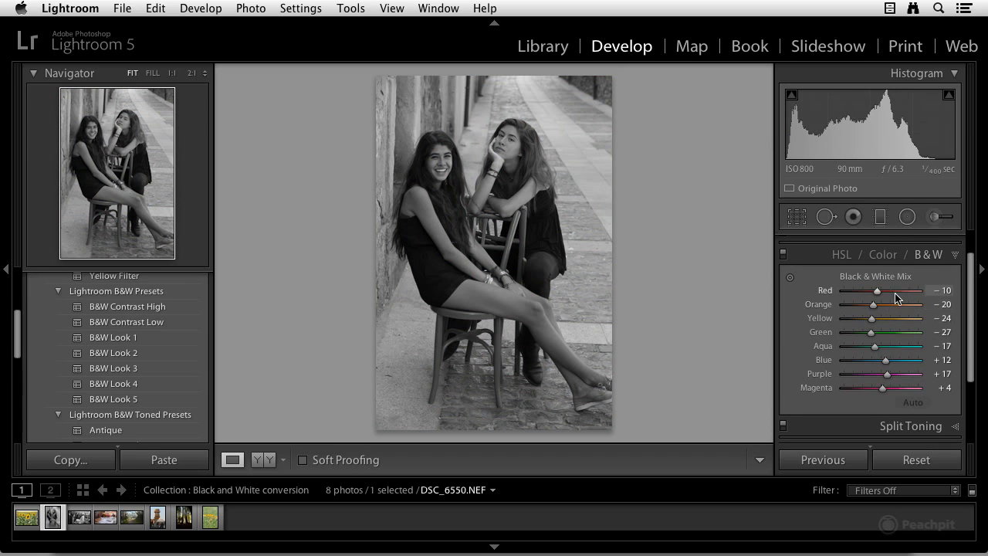
- Convert the water tower photo DSC_1235.NEF to black and white with the Auto Black & White Mix
left_click(158, 519)
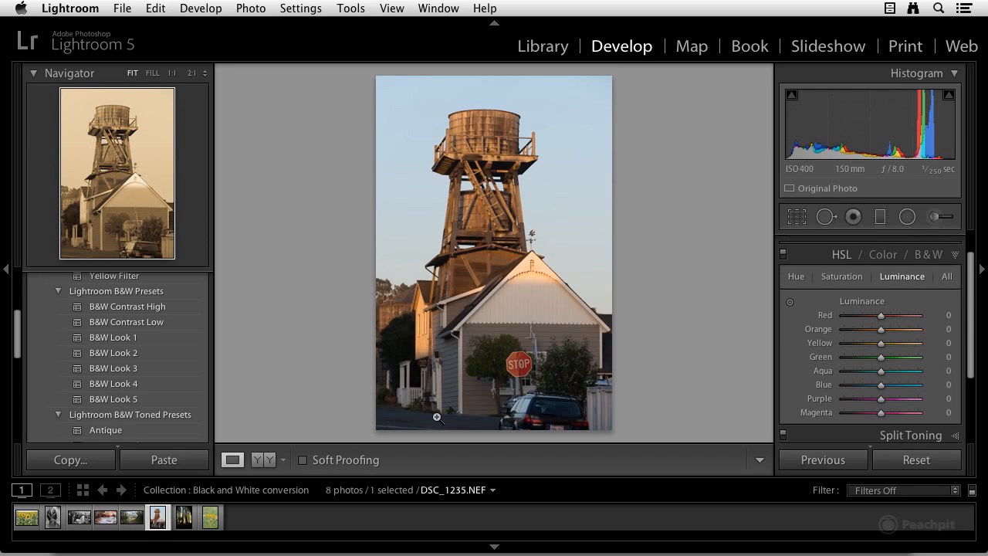
left_click(929, 254)
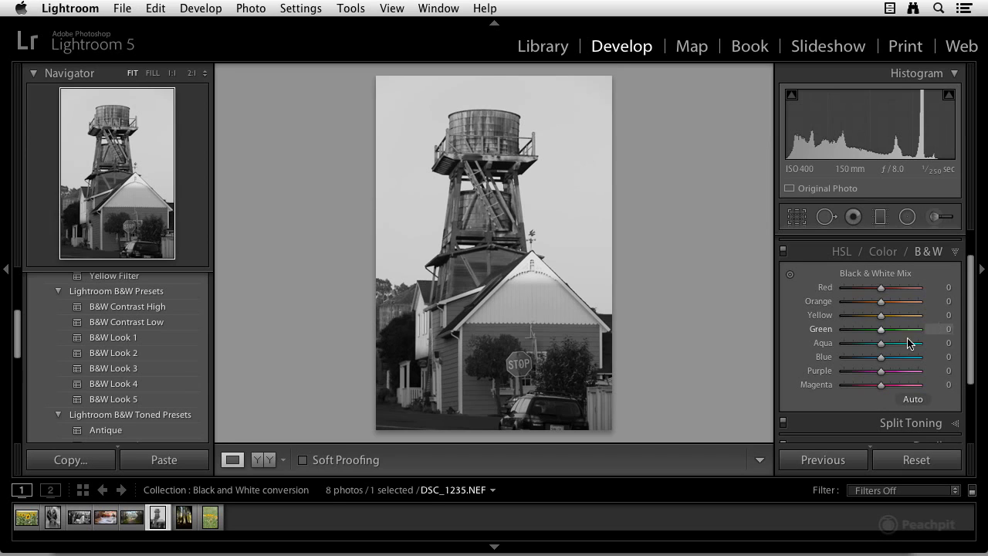
left_click(913, 399)
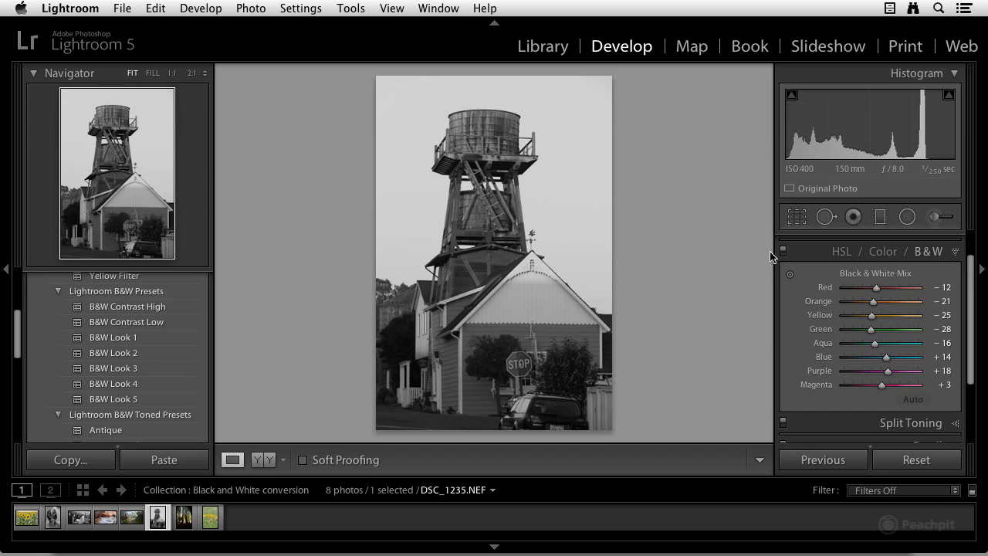
- Check the Presets preference for applying auto mix when first converting to black and white, and close the preferences
left_click(90, 8)
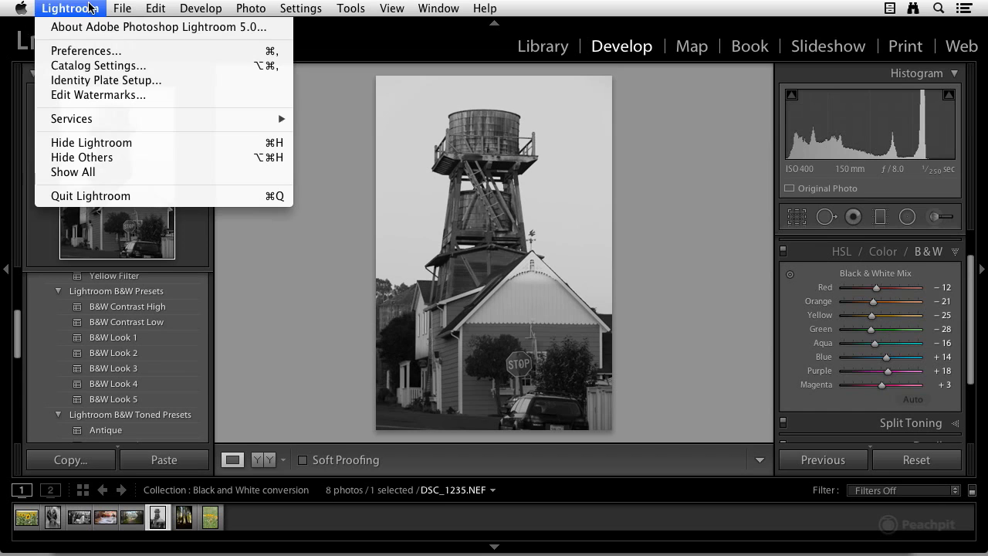
left_click(97, 50)
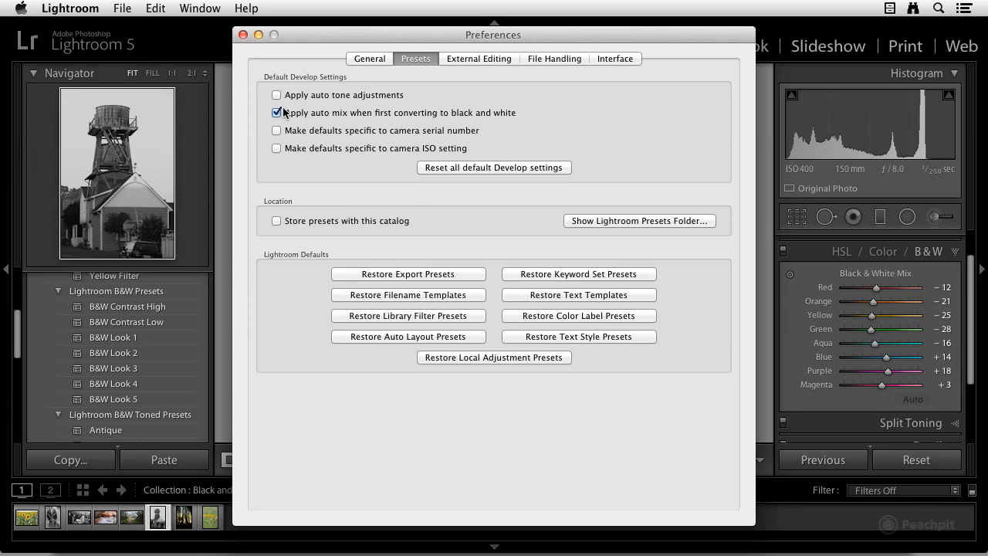
left_click(242, 34)
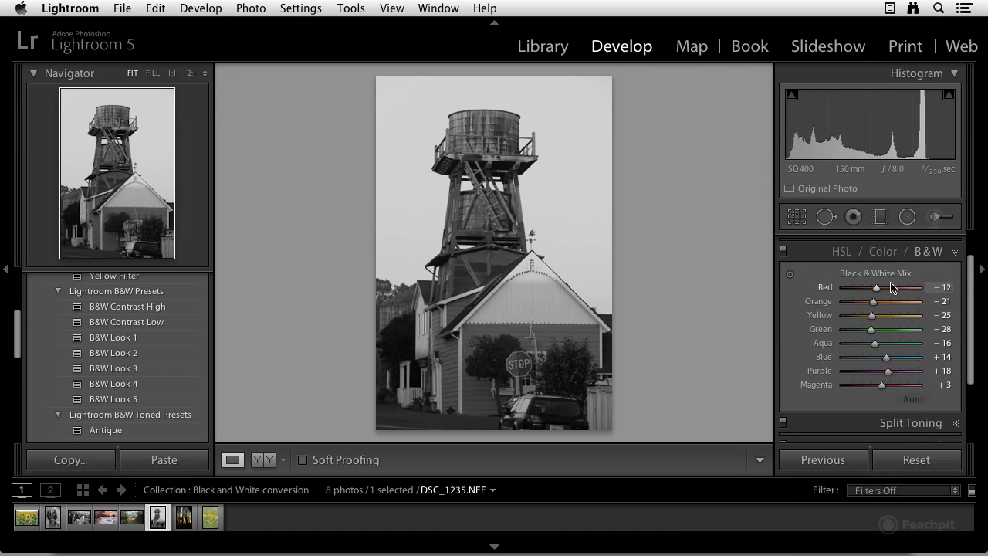
- Reset the Black & White Mix of the water tower photo
key("alt")
key("alt")
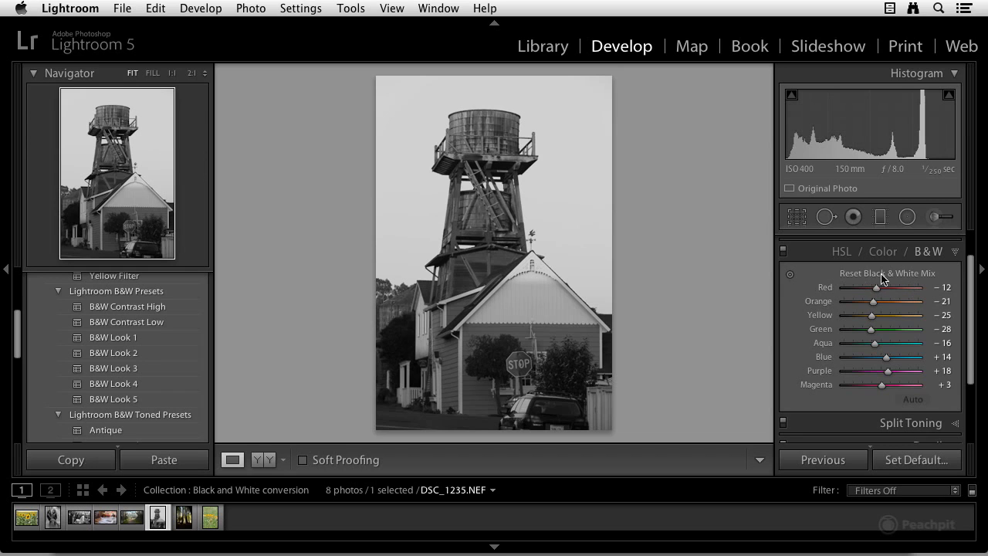
left_click(884, 279, "alt")
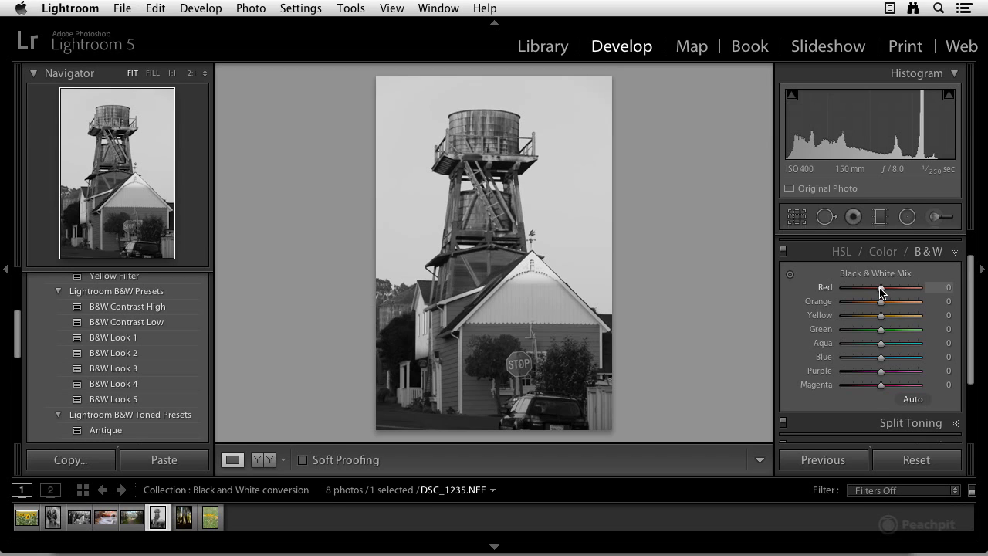
- Set the Black & White Mix to Red +43, Orange +32, Green +33, Blue -100, Purple -3 and Magenta +4
mouse_move(881, 292)
left_mouse_down()
mouse_move(834, 294)
mouse_move(897, 293)
left_mouse_up()
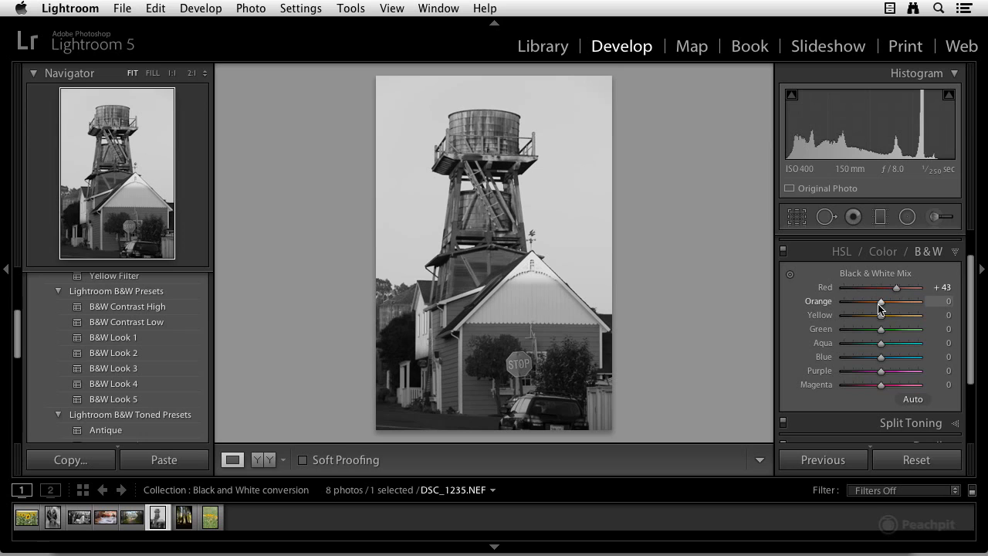
mouse_move(883, 305)
left_mouse_down()
mouse_move(855, 302)
mouse_move(907, 299)
mouse_move(871, 302)
mouse_move(894, 304)
left_mouse_up()
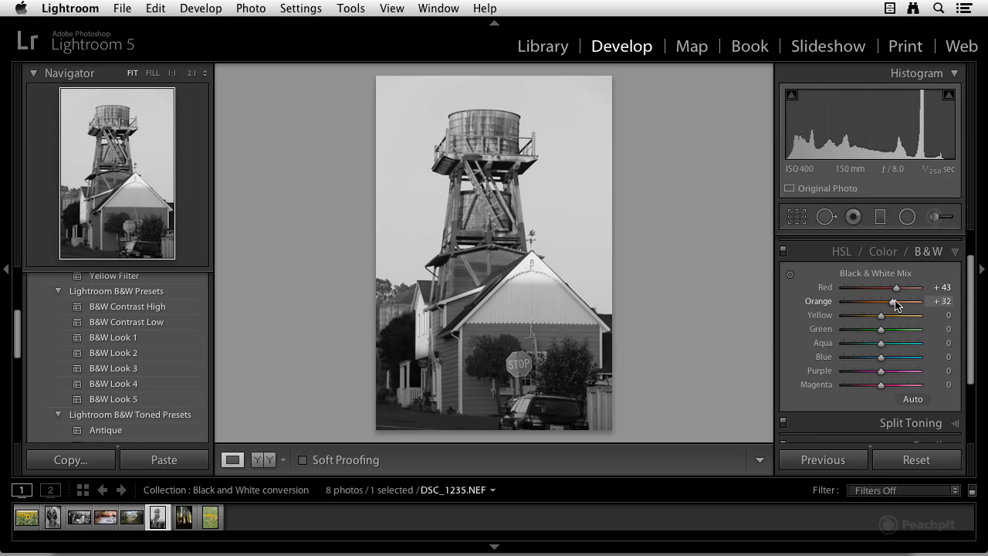
mouse_move(881, 316)
left_mouse_down()
mouse_move(859, 317)
mouse_move(916, 317)
mouse_move(852, 316)
mouse_move(919, 317)
mouse_move(869, 317)
mouse_move(892, 319)
mouse_move(848, 331)
mouse_move(919, 331)
mouse_move(892, 331)
left_mouse_up()
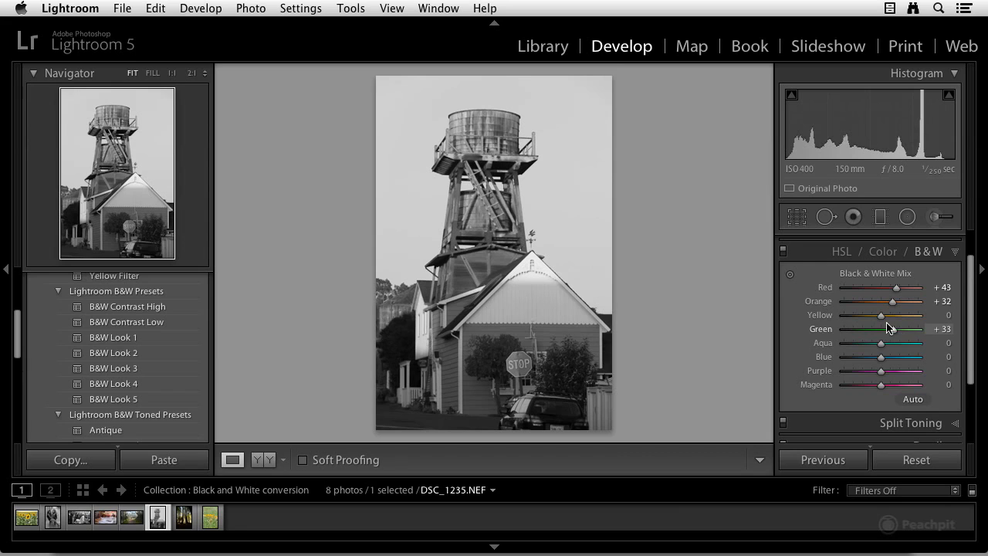
left_click_drag(881, 346, 837, 362)
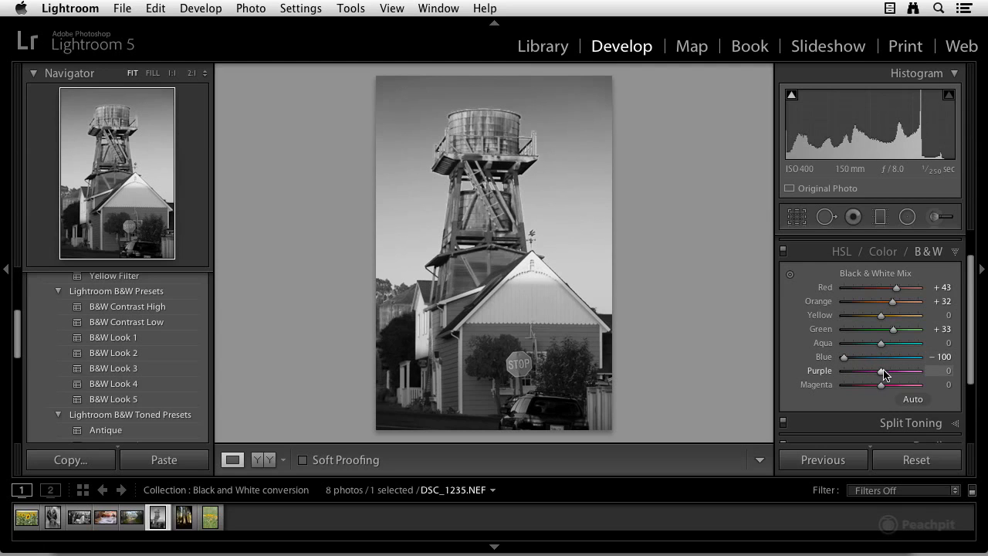
mouse_move(881, 370)
left_mouse_down()
mouse_move(868, 374)
mouse_move(879, 375)
mouse_move(877, 386)
mouse_move(899, 384)
mouse_move(883, 384)
left_mouse_up()
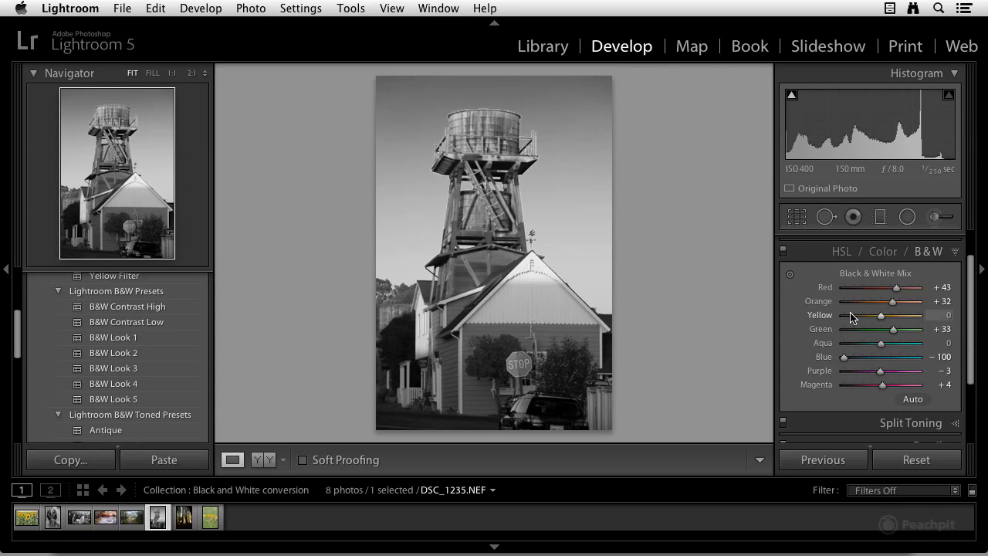
- Compare the color original and the black and white water tower photo side by side, and return to the single-photo view
left_click(263, 459)
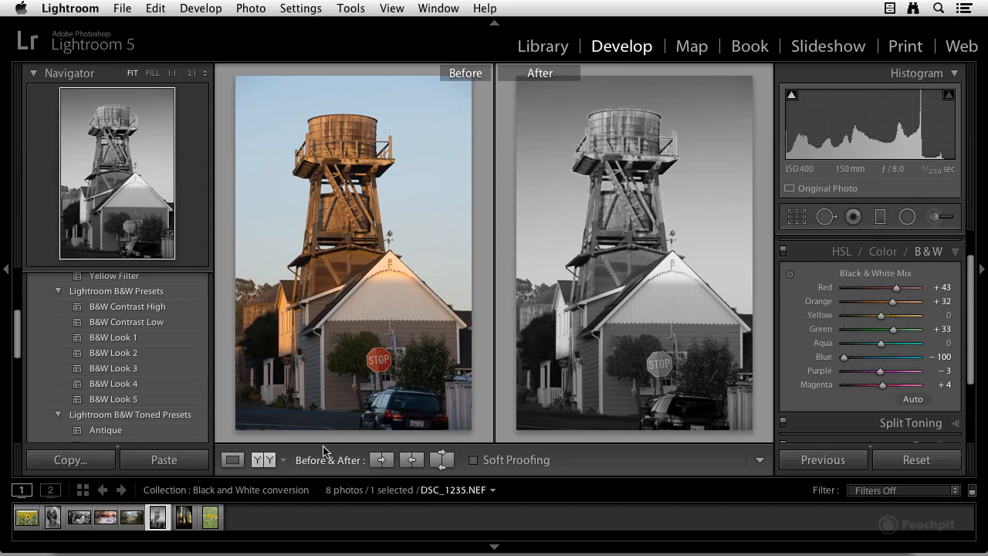
left_click(235, 462)
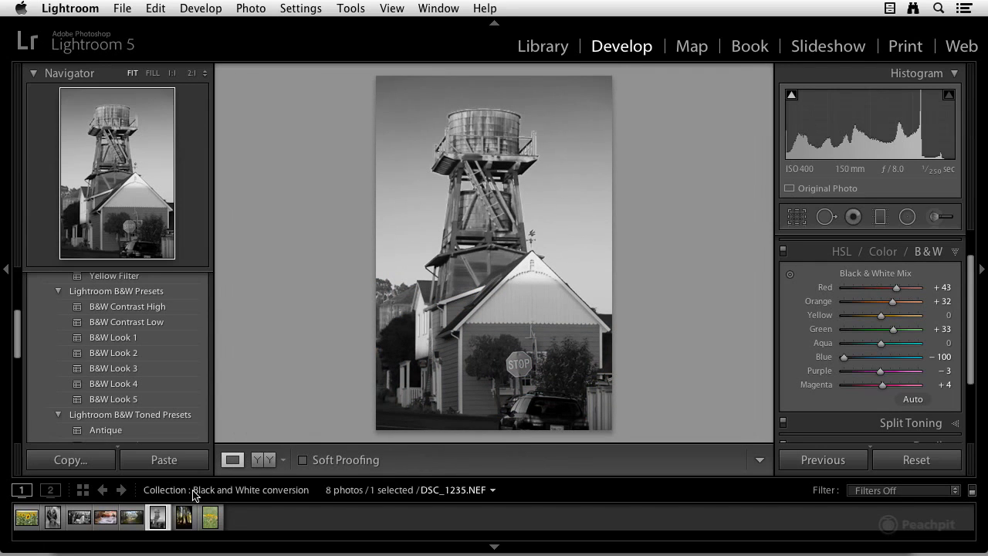
- Convert the trail photo P1010378.RW2 to black and white with the automatic mix
left_click(130, 519)
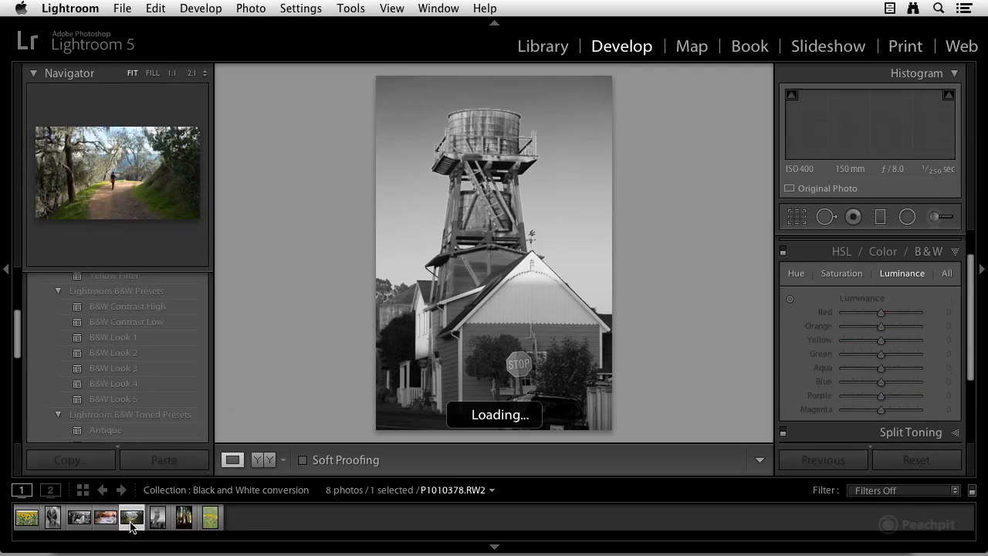
left_click(931, 251)
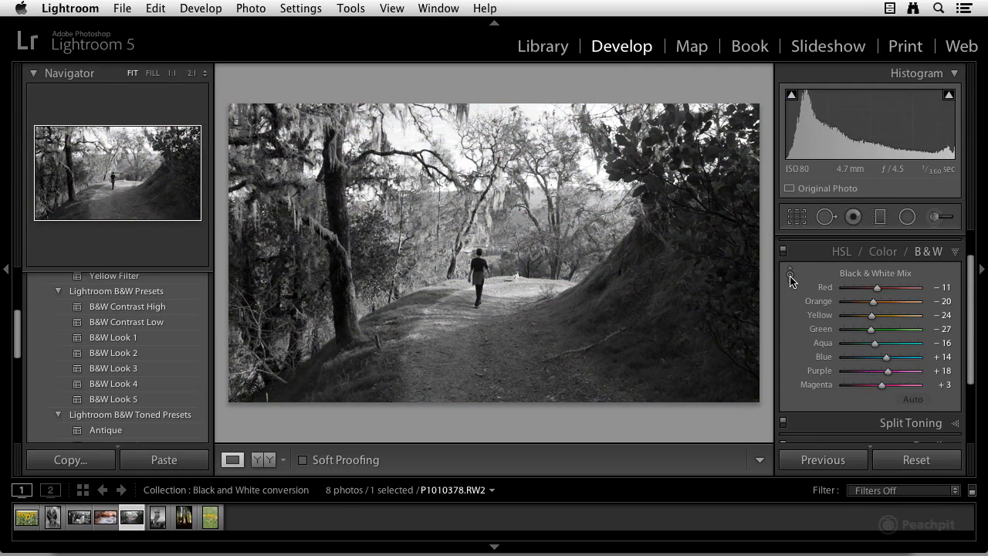
- Darken the hillside and sky with the Targeted Adjustment tool, giving Yellow -27, Green -35, Aqua -40 and Blue -66
left_click(790, 277)
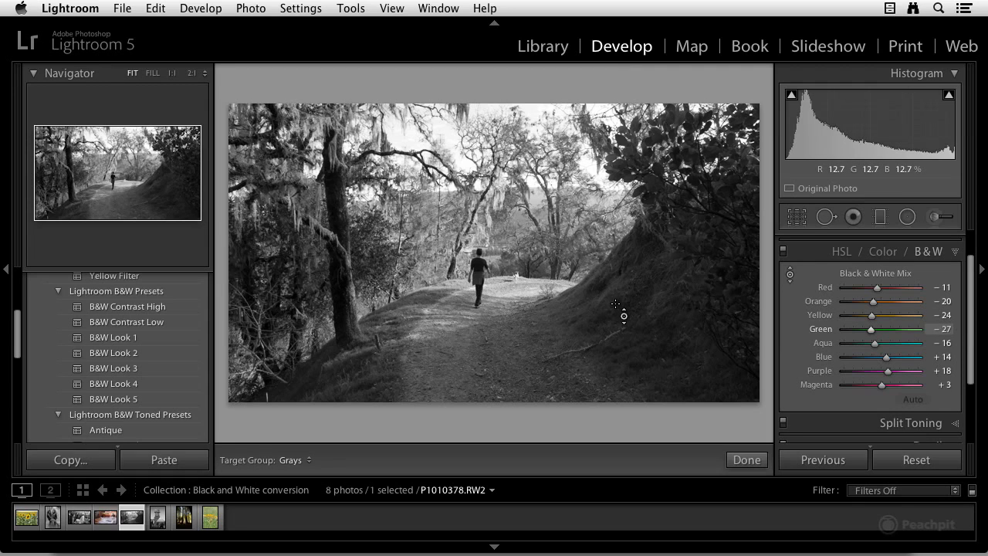
mouse_move(640, 317)
left_mouse_down()
mouse_move(641, 296)
mouse_move(640, 341)
mouse_move(641, 324)
left_mouse_up()
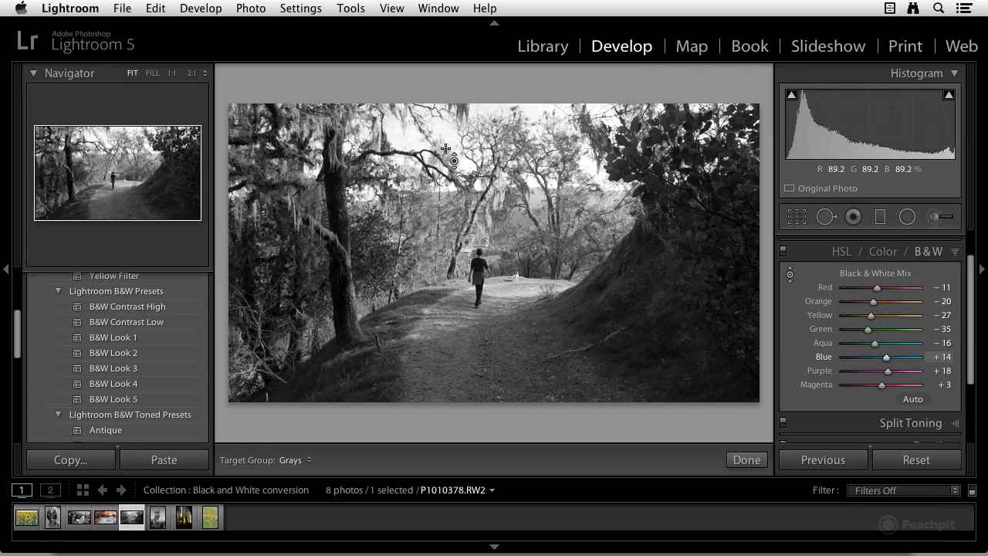
left_click_drag(446, 132, 446, 199)
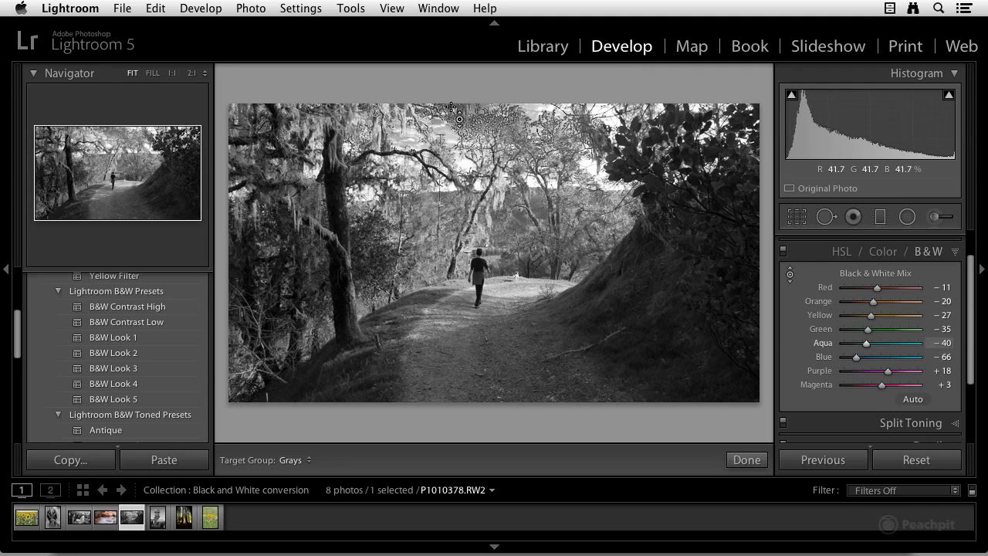
- Brighten the path, darken the grassy slope and brighten the walker's clothing by targeted adjustment: Red +86, Orange +80, Yellow -32, Magenta +4
left_click_drag(446, 369, 446, 278)
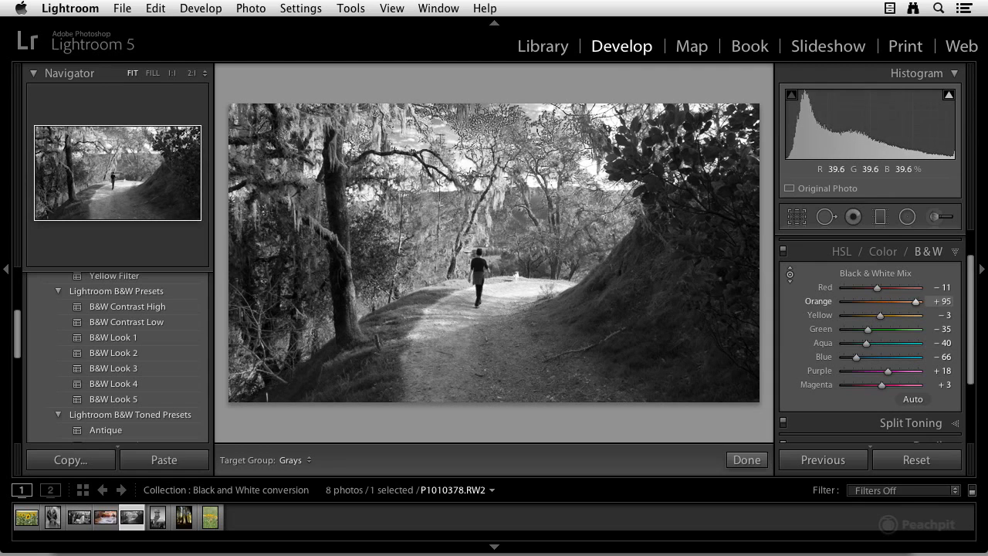
left_click_drag(327, 321, 327, 341)
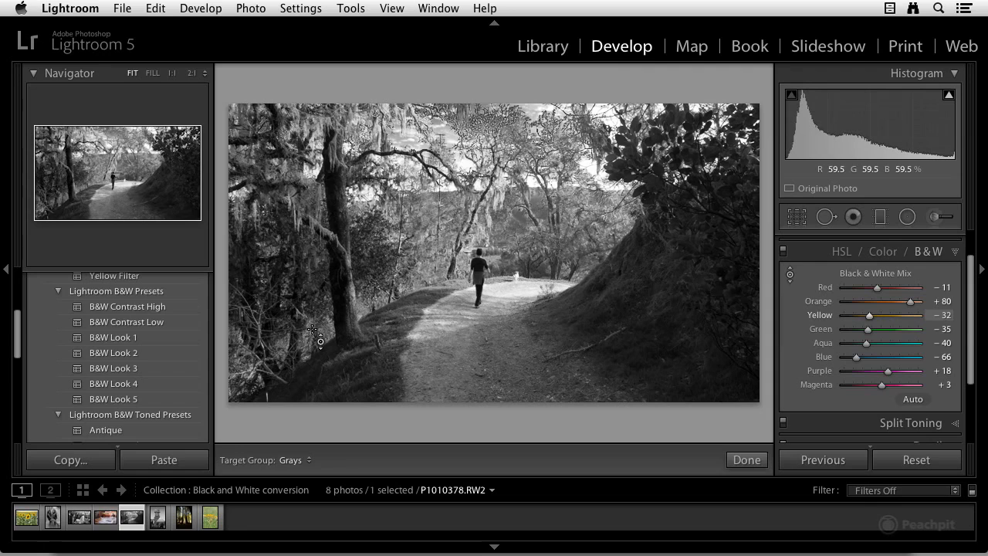
left_click_drag(469, 278, 469, 212)
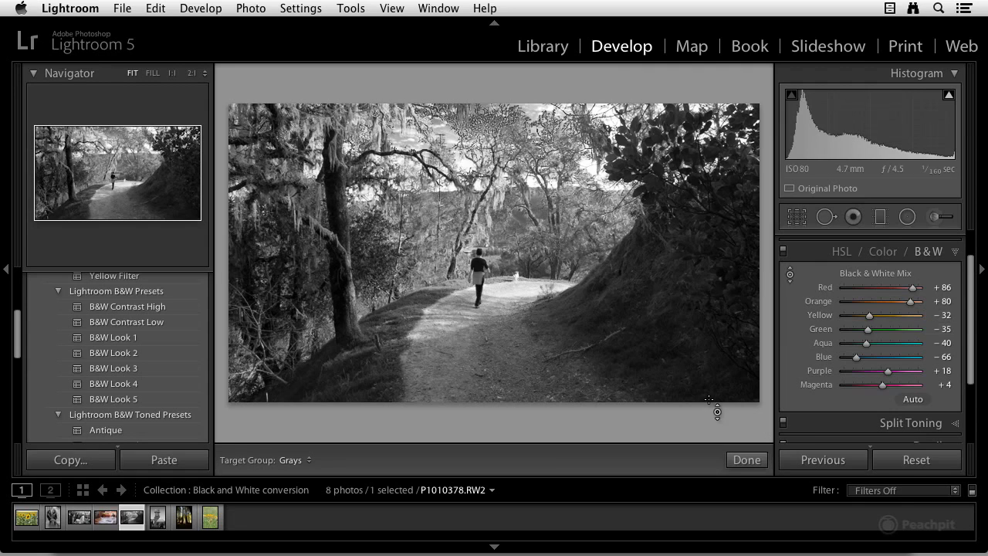
- Reset all Develop settings of the trail photo
left_click(916, 460)
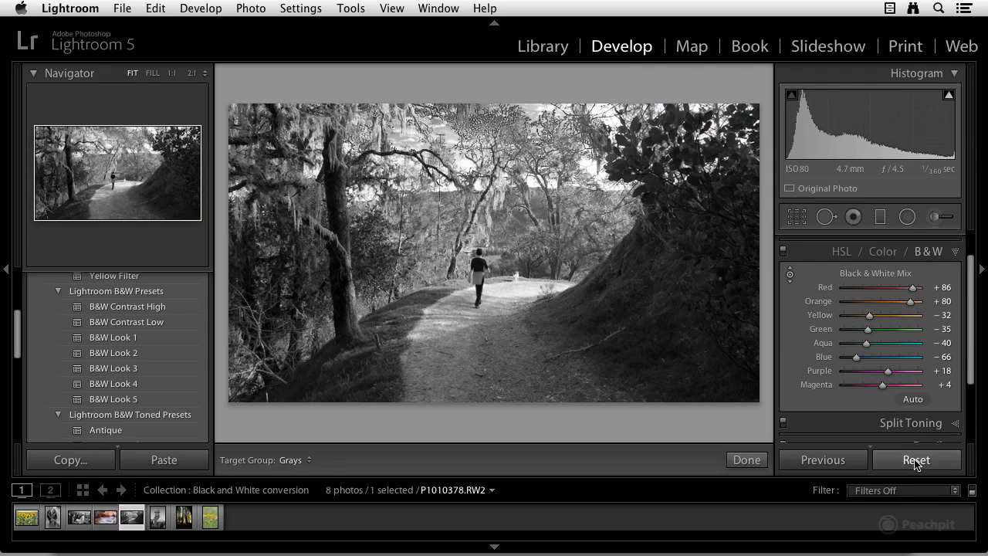